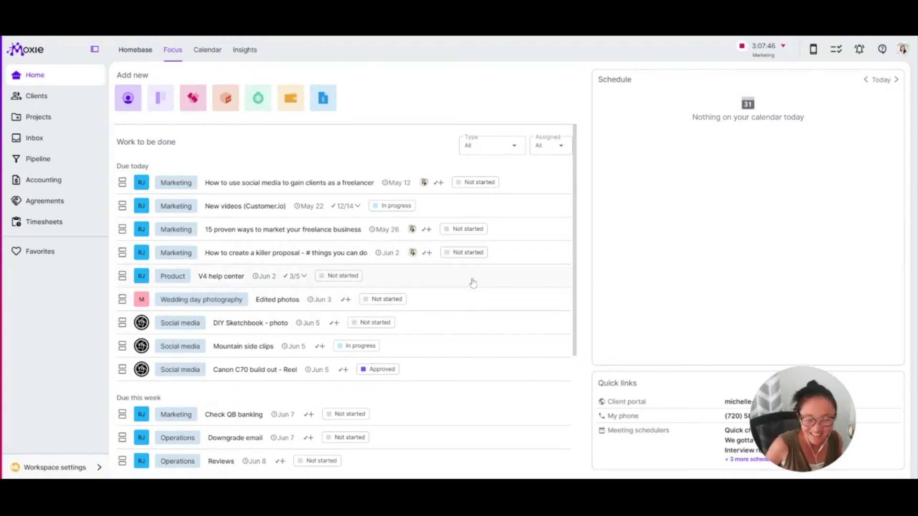
Open the Workspace settings menu from the Home dashboard and choose Communicator.
left_click(65, 470)
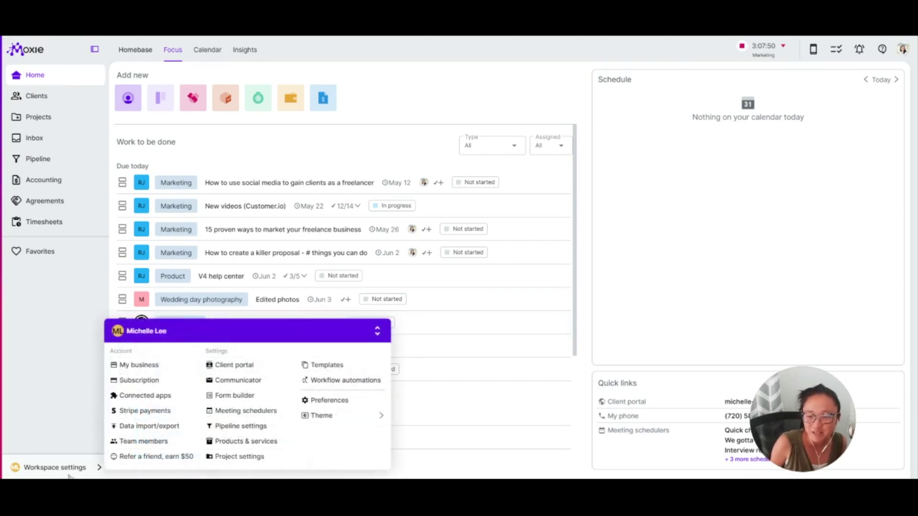
left_click(234, 381)
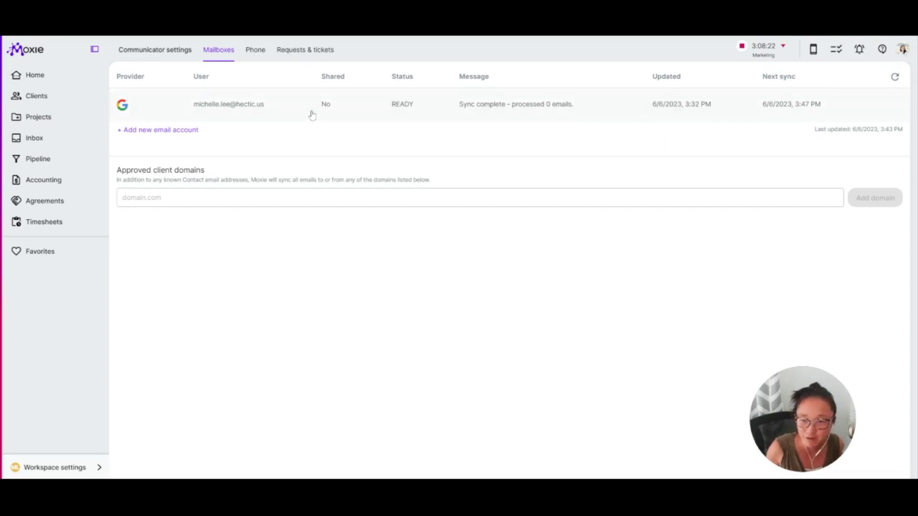
Check the Phone forwarding settings, then go back to the connected Google mailbox on Mailboxes.
left_click(246, 52)
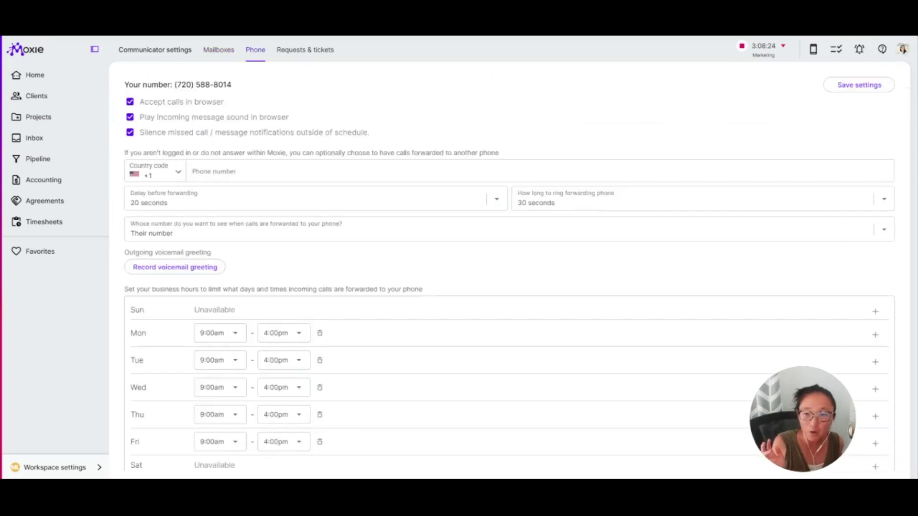
left_click(224, 53)
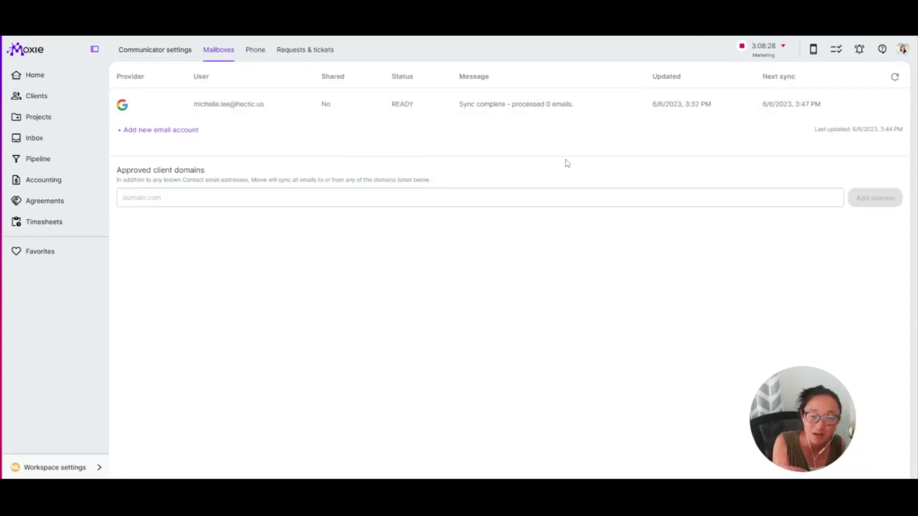
Browse the Clients Contacts and Overview lists and open *Unlimited Clients.
left_click(46, 105)
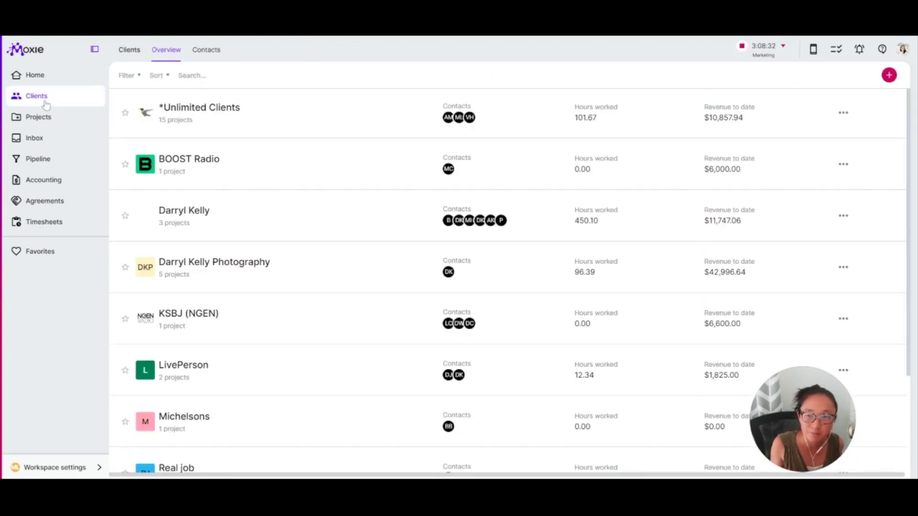
left_click(210, 50)
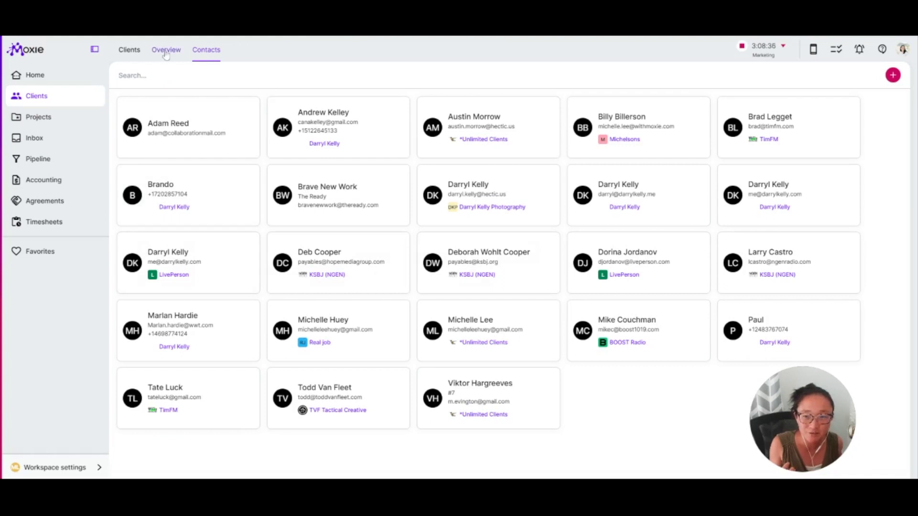
left_click(166, 54)
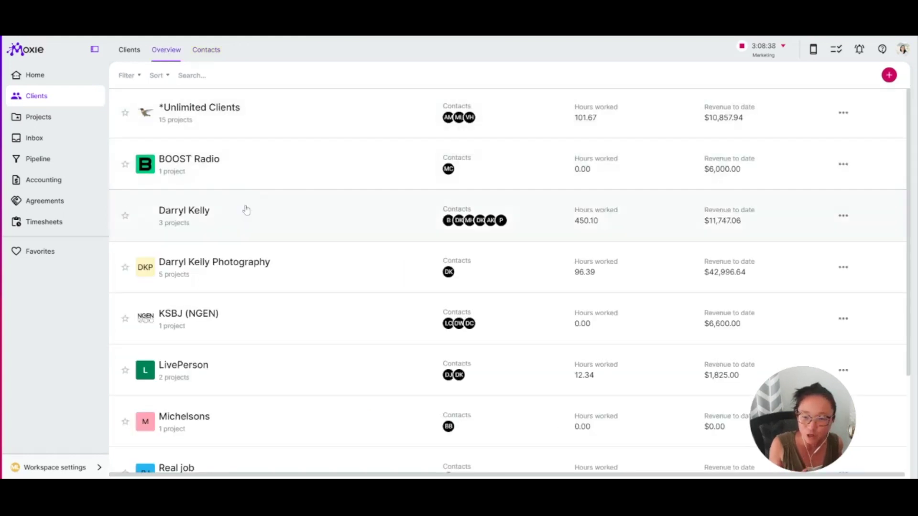
left_click(218, 124)
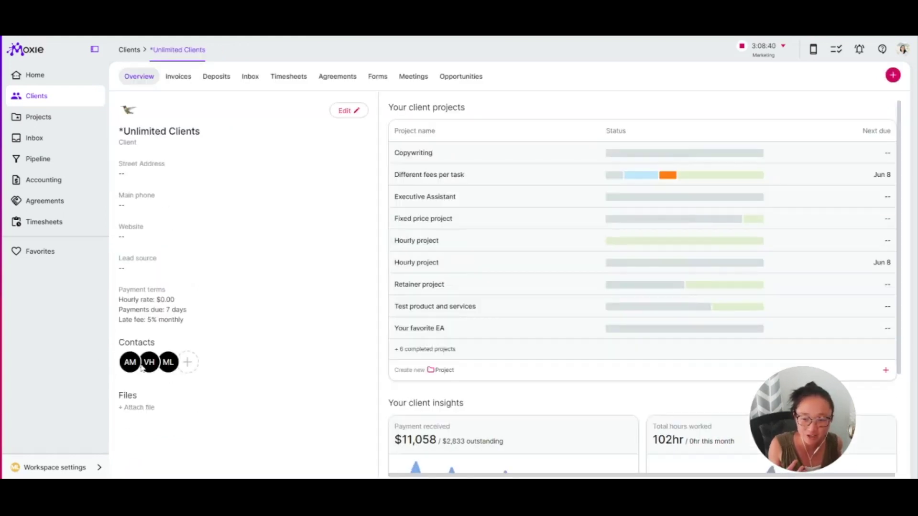
Open and close a contact's Edit panel, then go to the unified Inbox.
left_click(168, 363)
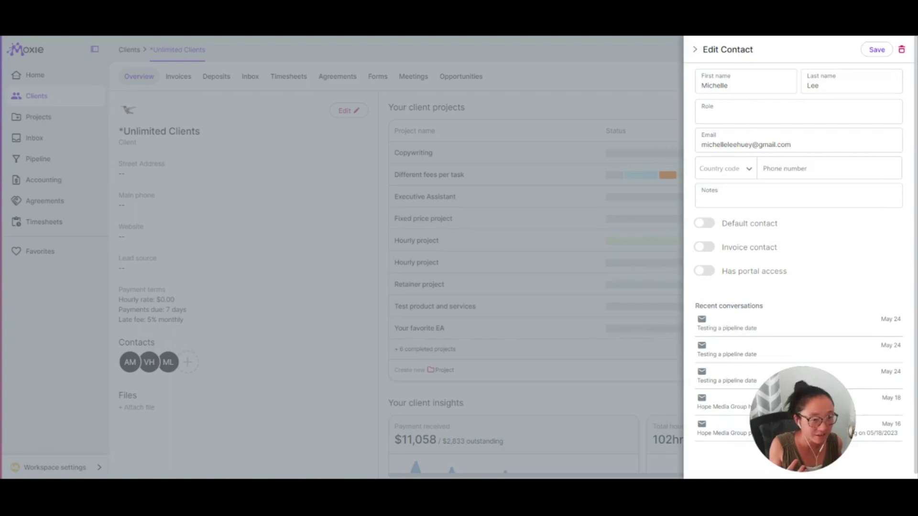
left_click(696, 52)
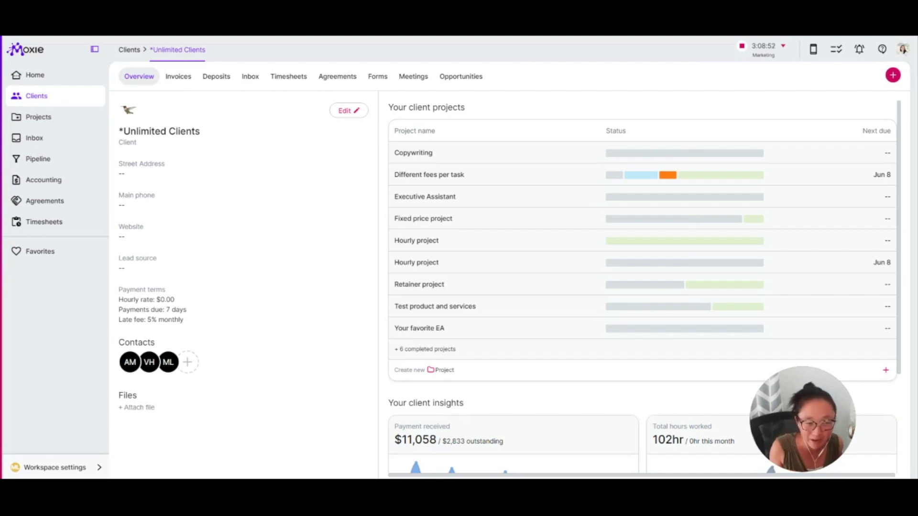
left_click(41, 141)
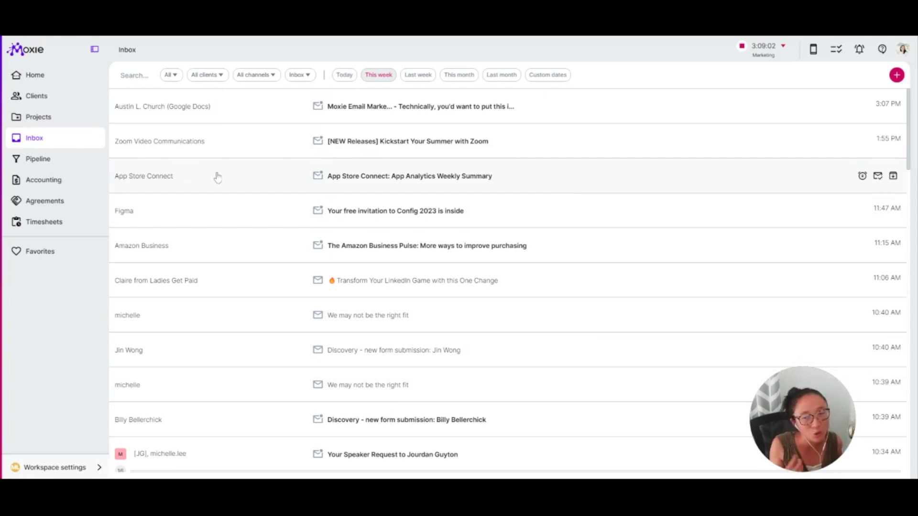
Review the inbox's read, client, message type and folder filter options without changing them.
left_click(173, 77)
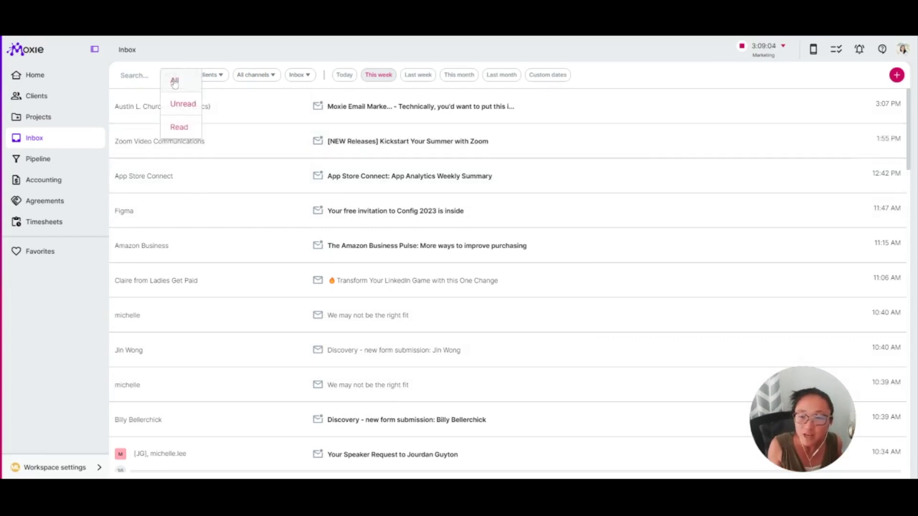
left_click(221, 76)
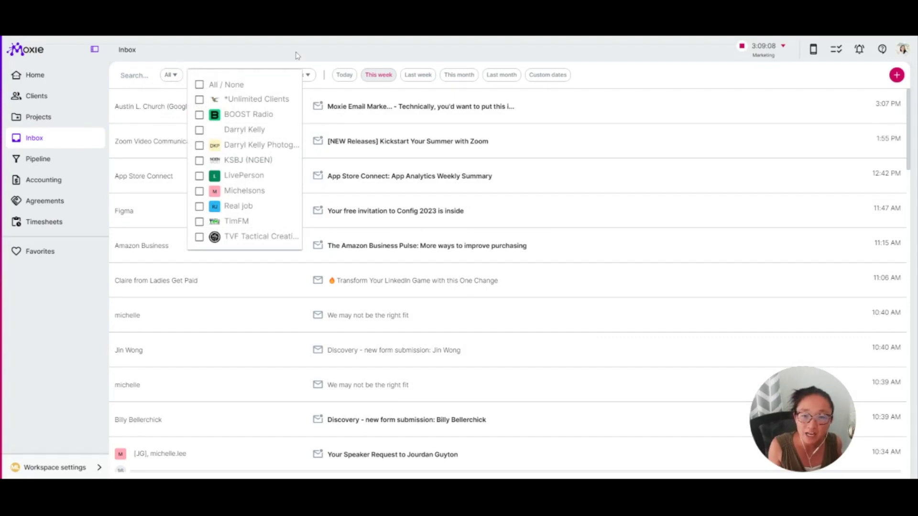
left_click(296, 55)
left_click(280, 79)
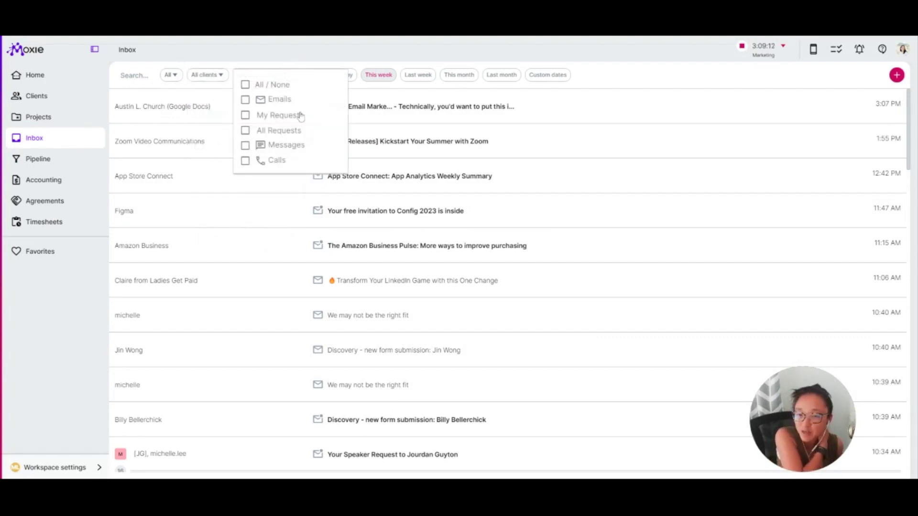
left_click(305, 53)
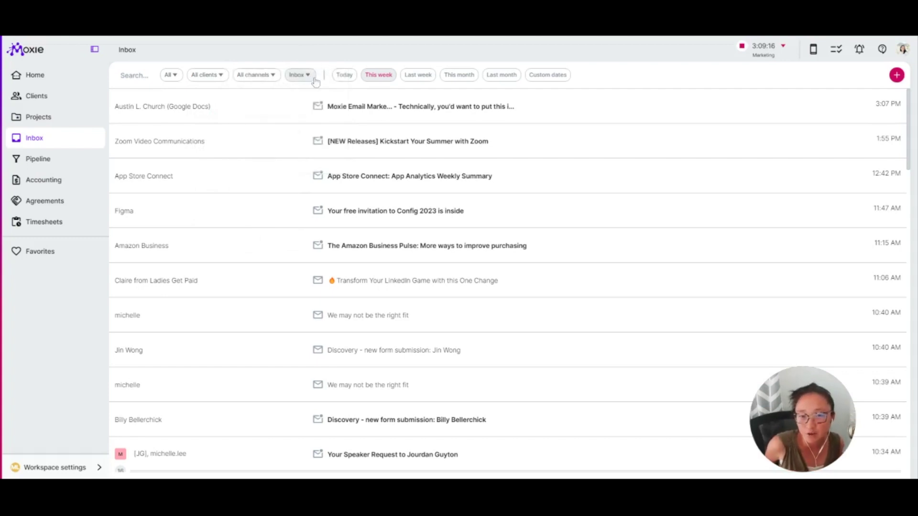
left_click(300, 75)
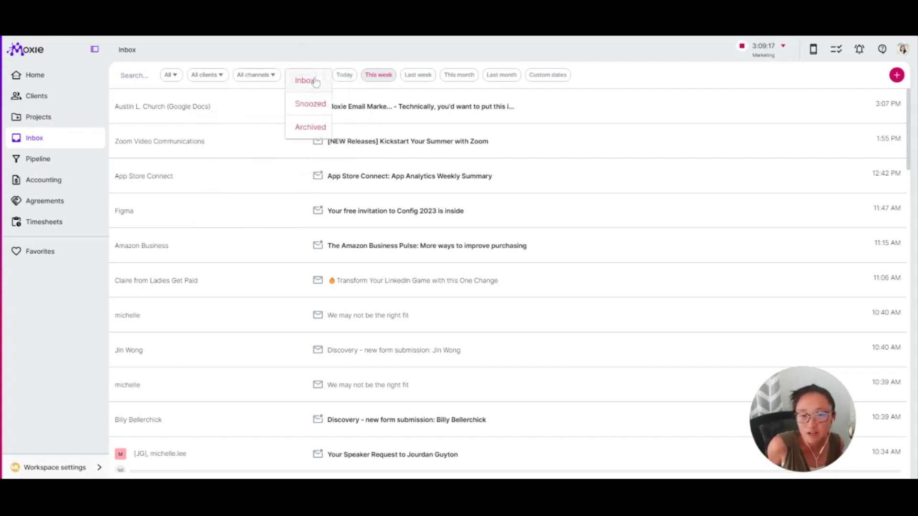
left_click(367, 59)
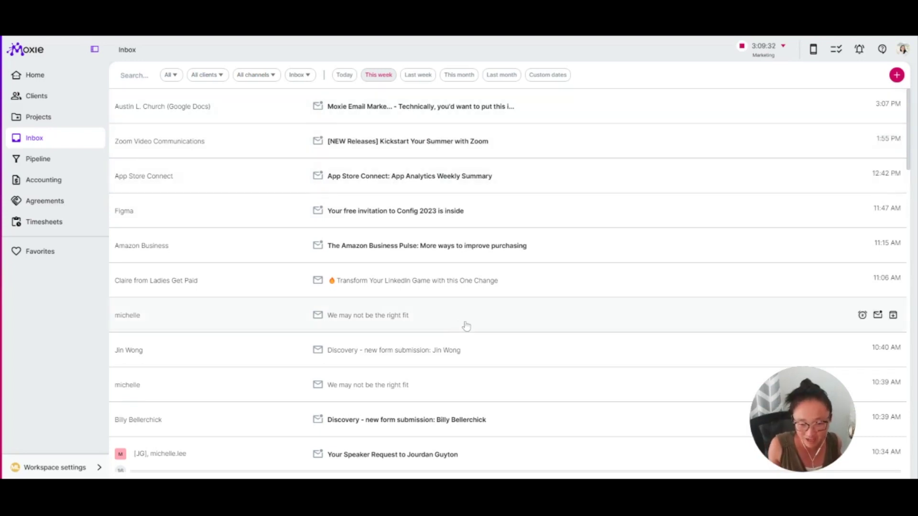
Scroll through the synced inbox emails and return to the Clients list.
scroll(466, 326, "down", 8)
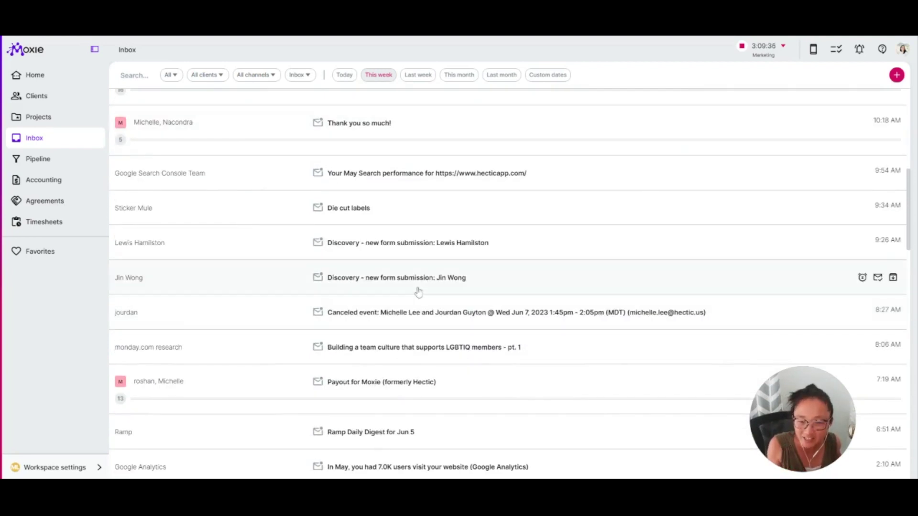
scroll(418, 292, "up", 4)
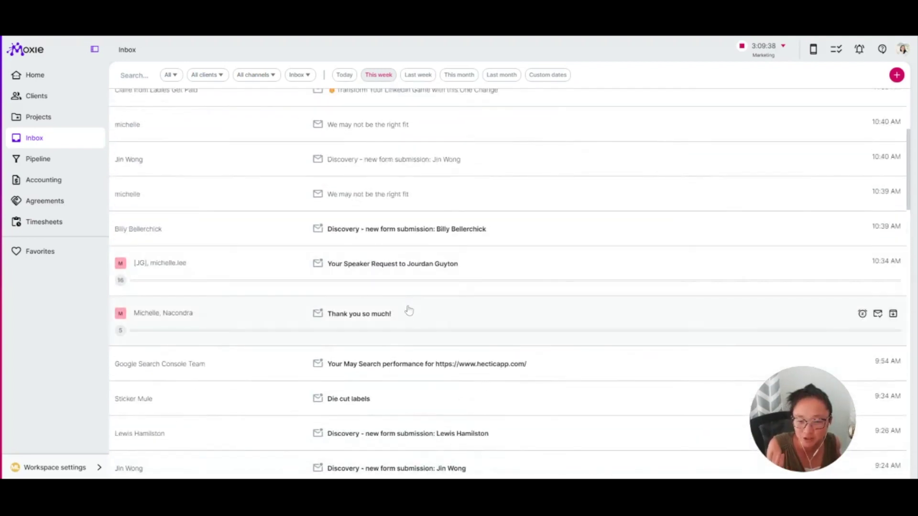
scroll(409, 311, "up", 5)
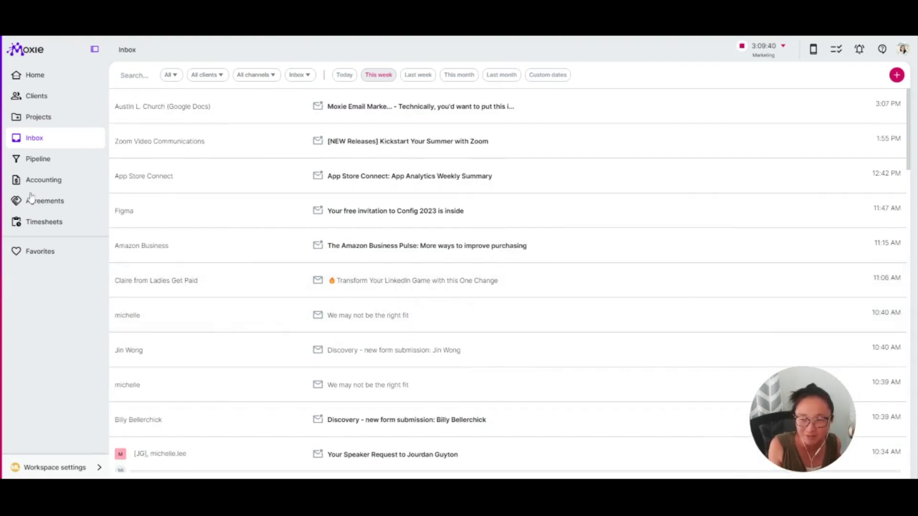
left_click(37, 98)
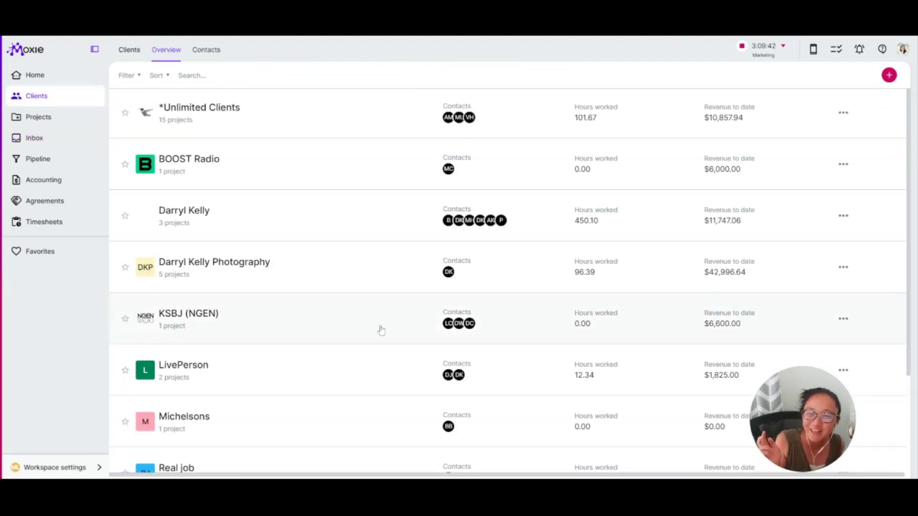
Open *Unlimited Clients and view its Inbox conversations from last month.
left_click(277, 124)
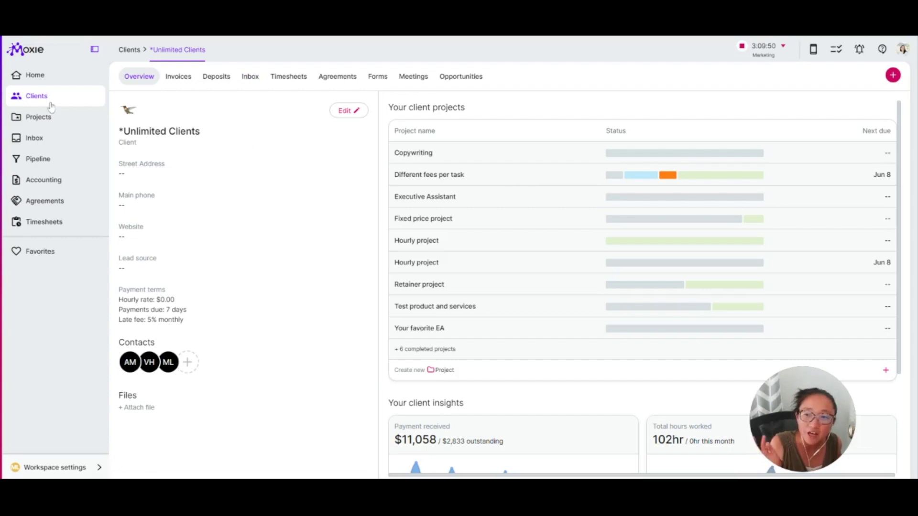
left_click(254, 84)
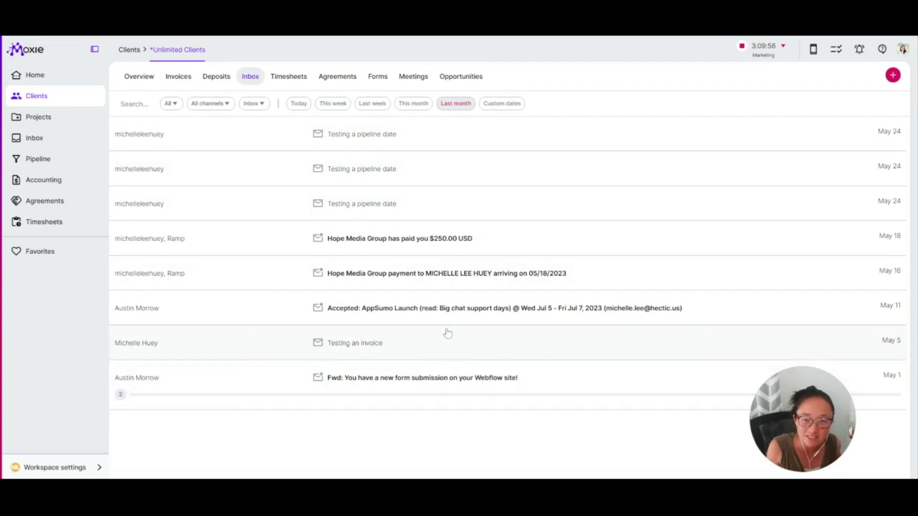
left_click(139, 77)
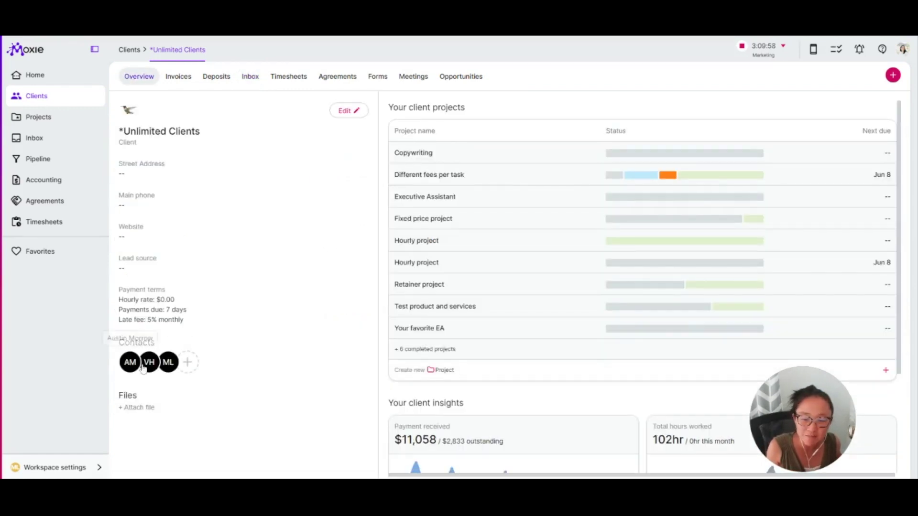
left_click(250, 76)
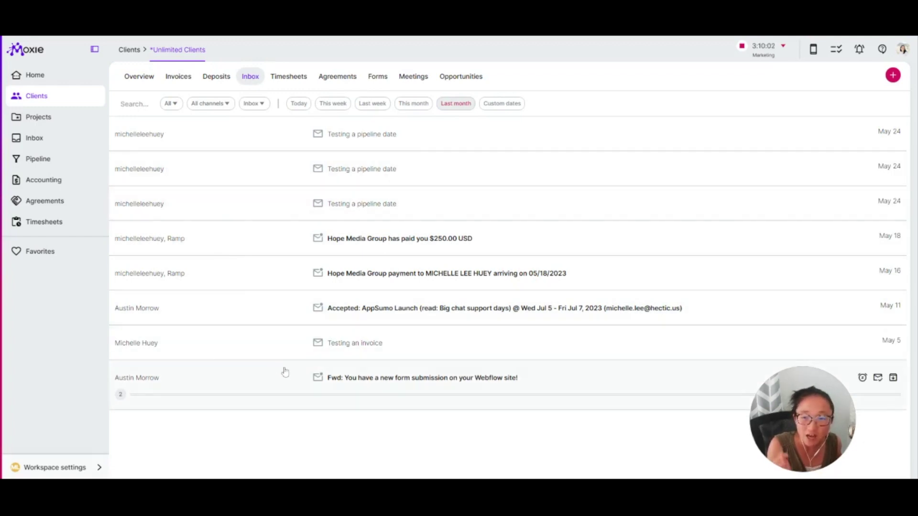
left_click(72, 471)
left_click(254, 381)
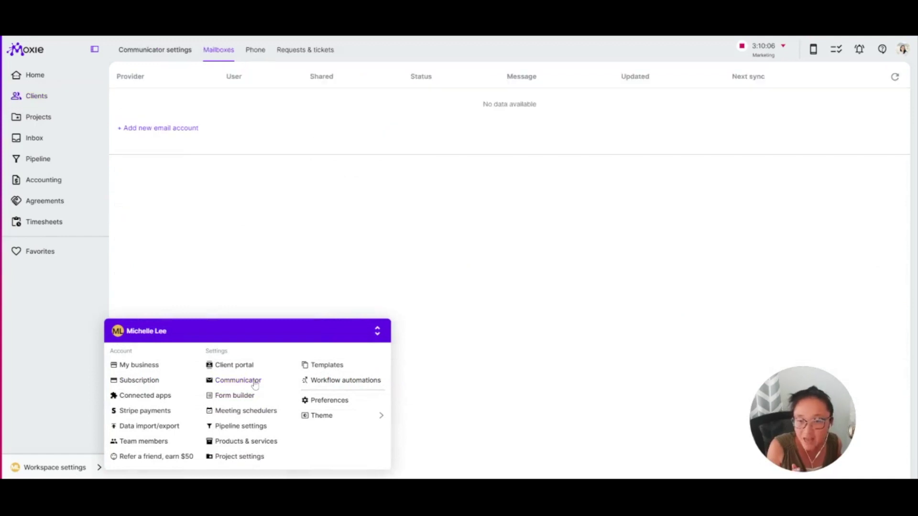
left_click(256, 50)
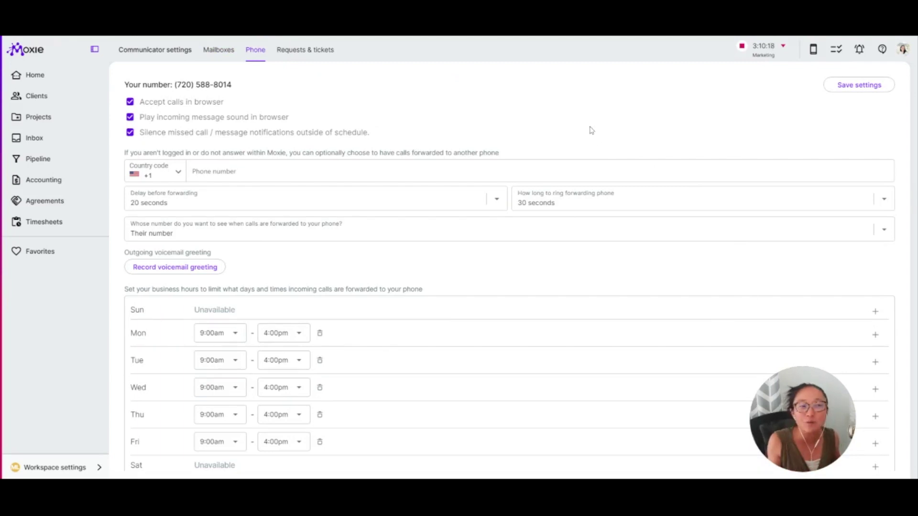
scroll(497, 259, "down", 2)
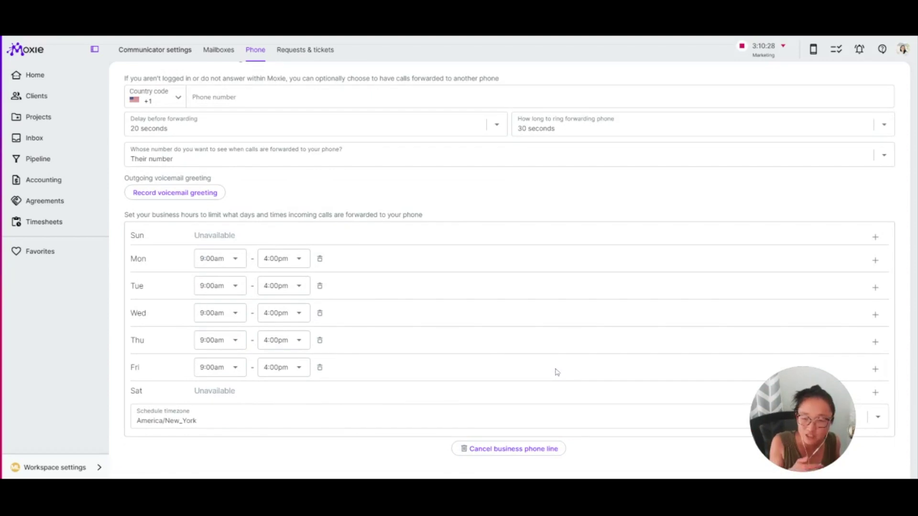
scroll(556, 372, "up", 3)
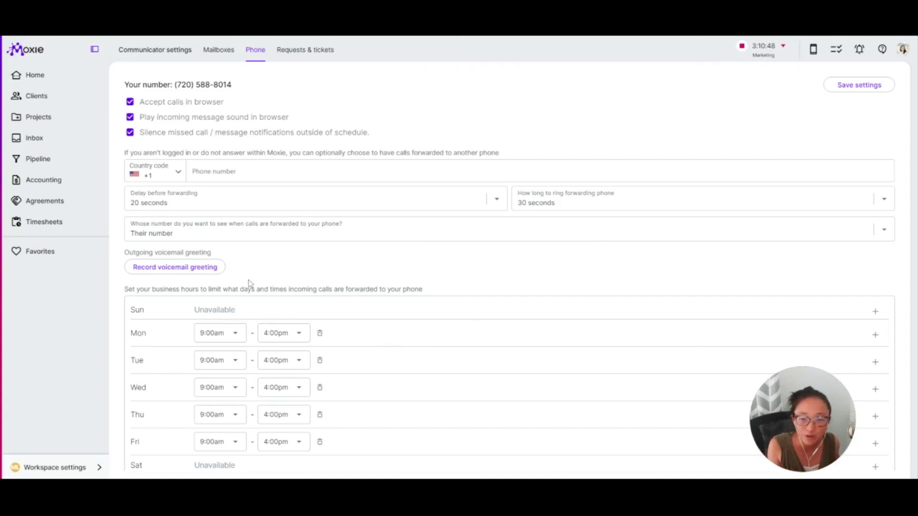
scroll(244, 274, "down", 3)
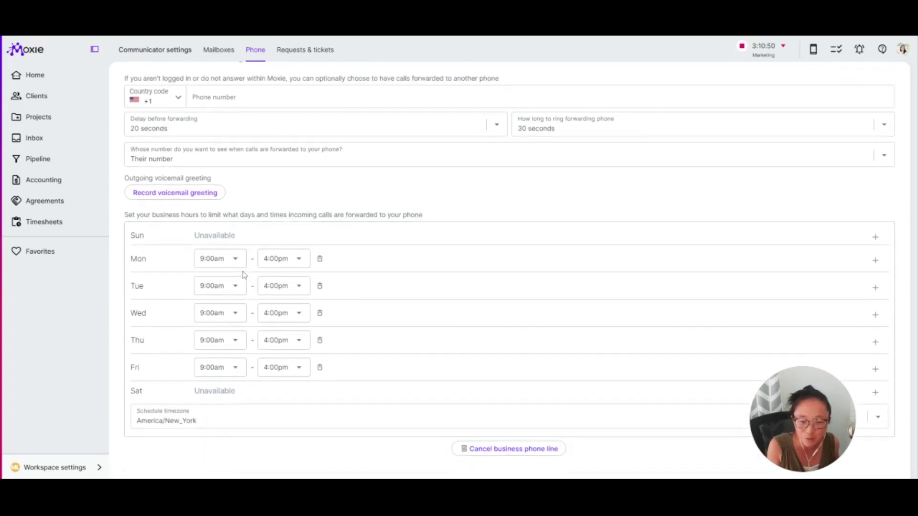
scroll(254, 215, "up", 3)
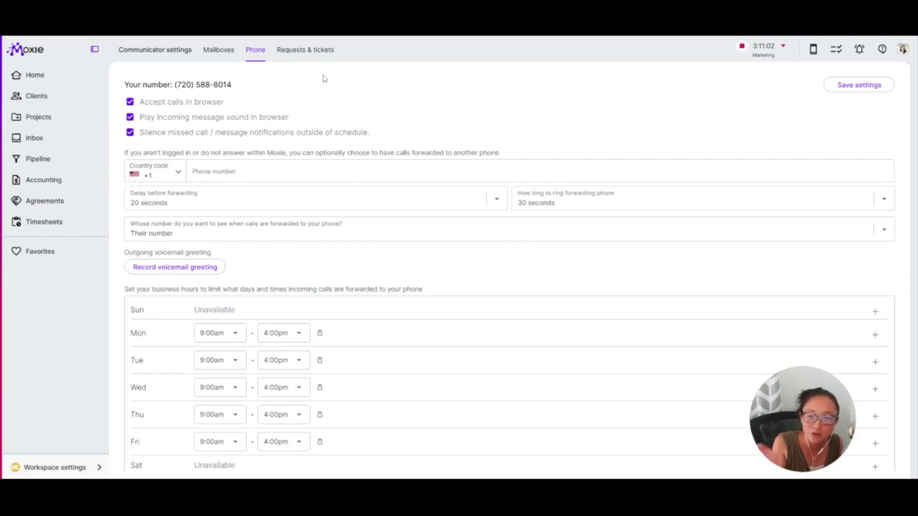
left_click(306, 55)
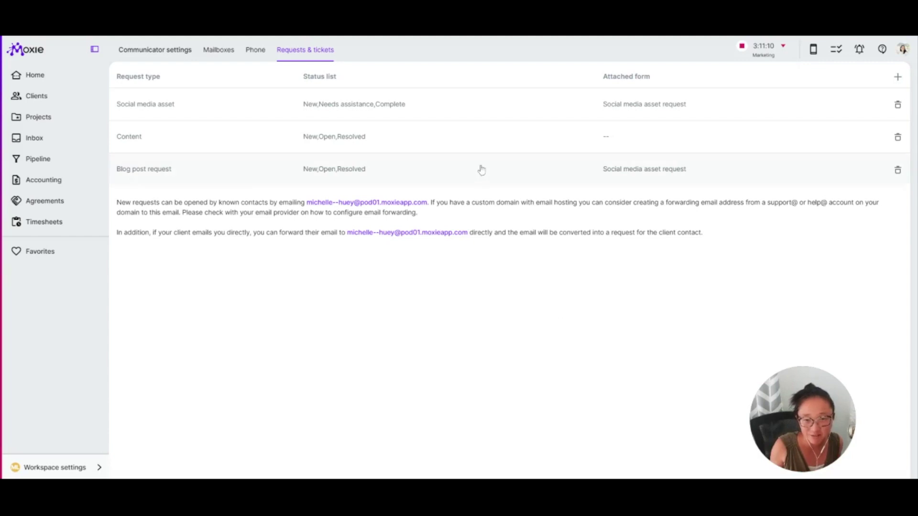
Open the phone dialpad panel beside Requests & tickets, glancing at the Messages list.
left_click(814, 49)
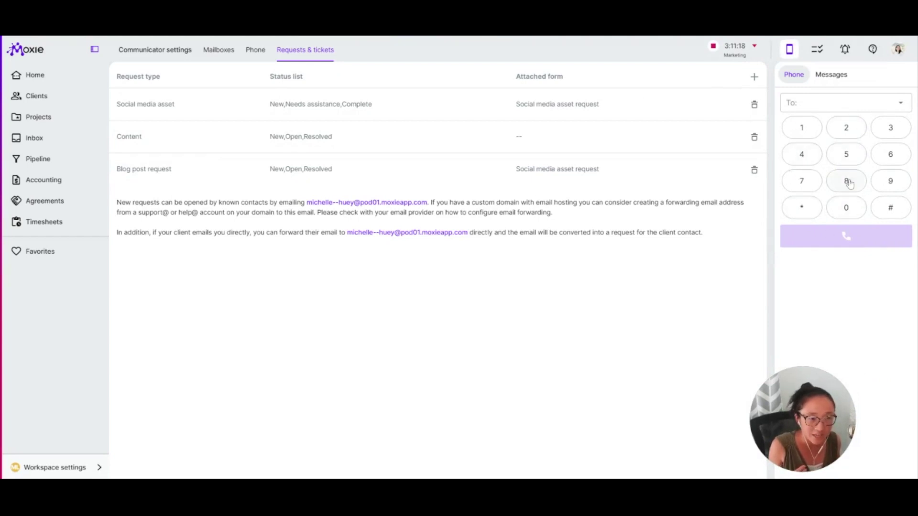
left_click(833, 75)
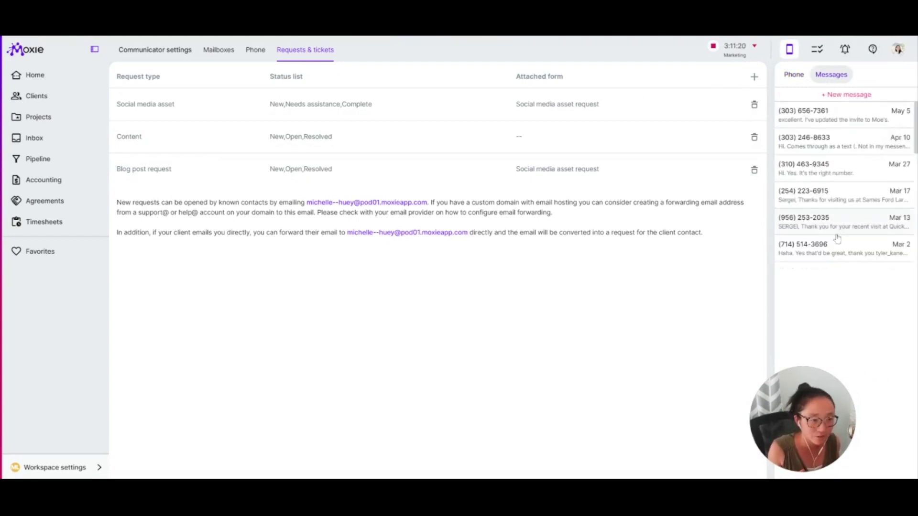
left_click(801, 78)
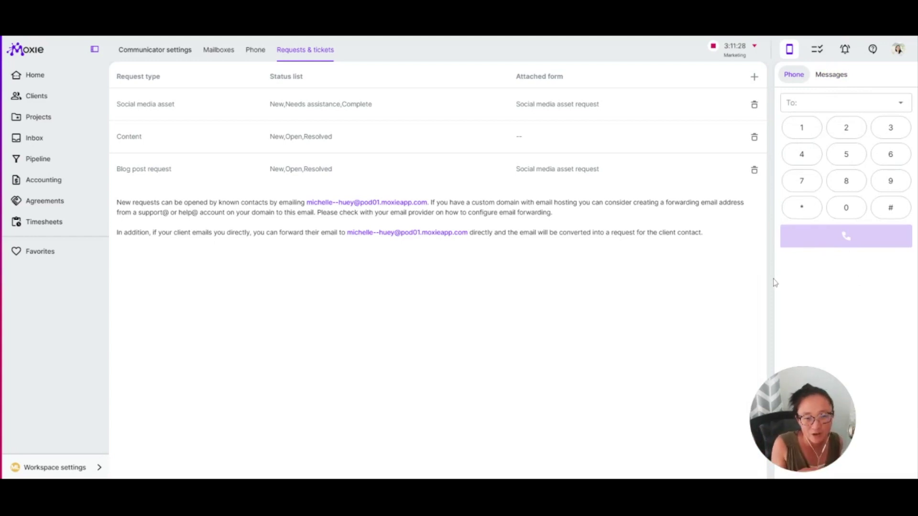
left_click(63, 468)
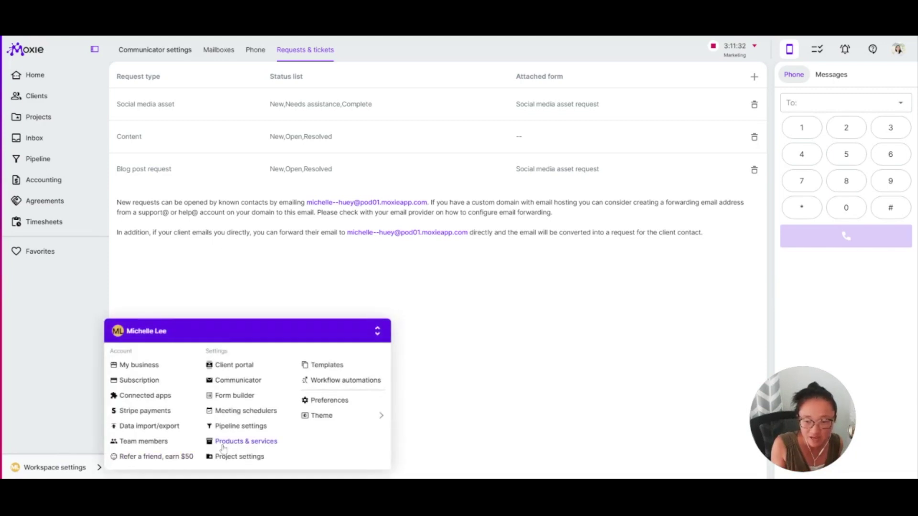
Open the Meeting automation and drop a Send text step onto its canvas.
left_click(341, 382)
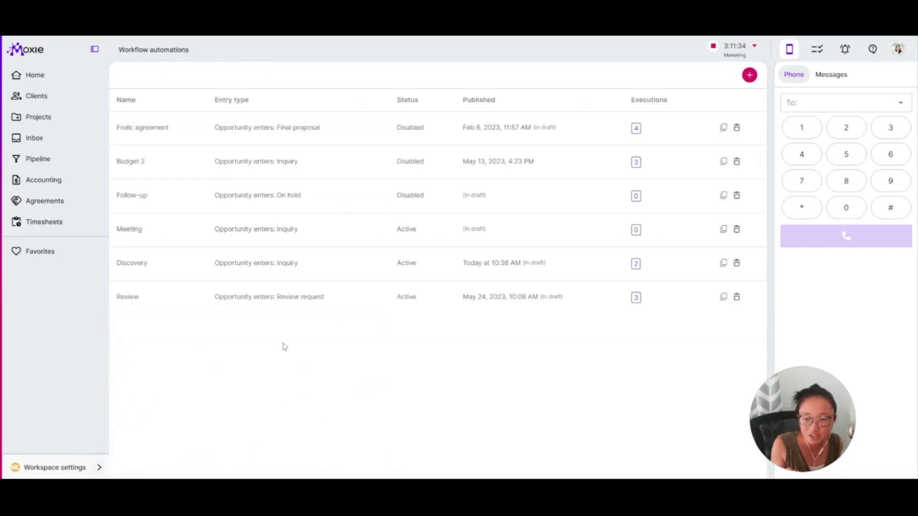
left_click(293, 240)
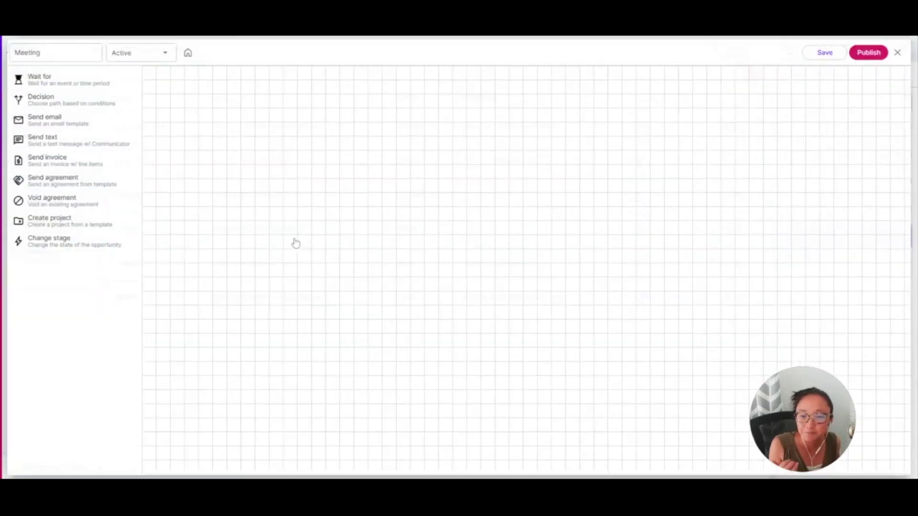
left_click_drag(21, 130, 654, 269)
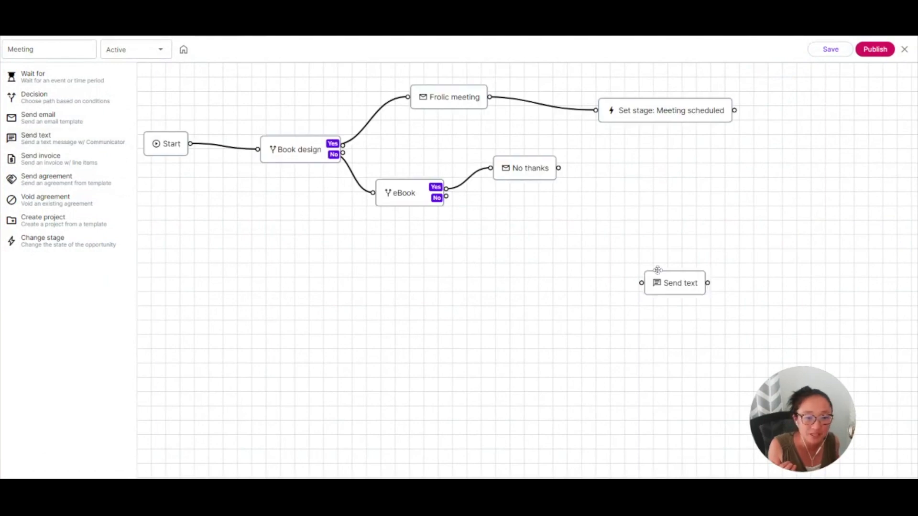
left_click(700, 291)
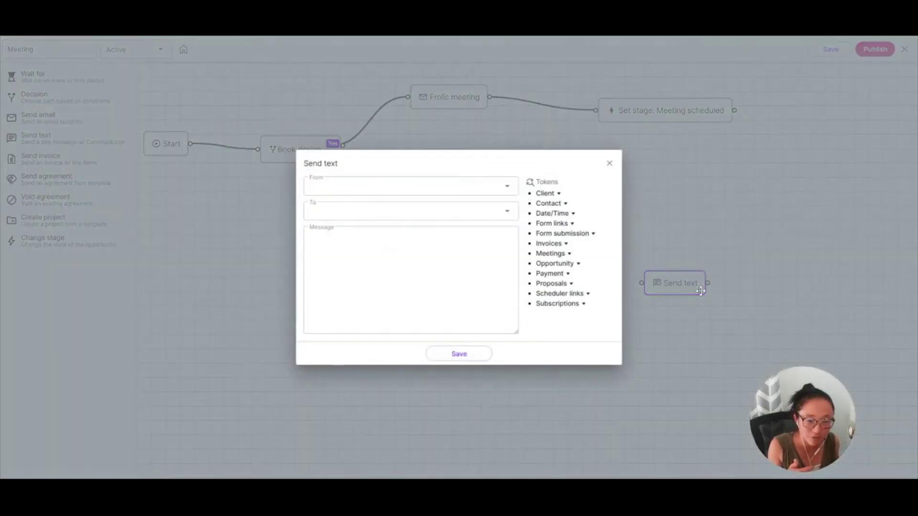
Set the Send text sender to the business number, review recipient tokens, and close it.
left_click(509, 189)
left_click(498, 196)
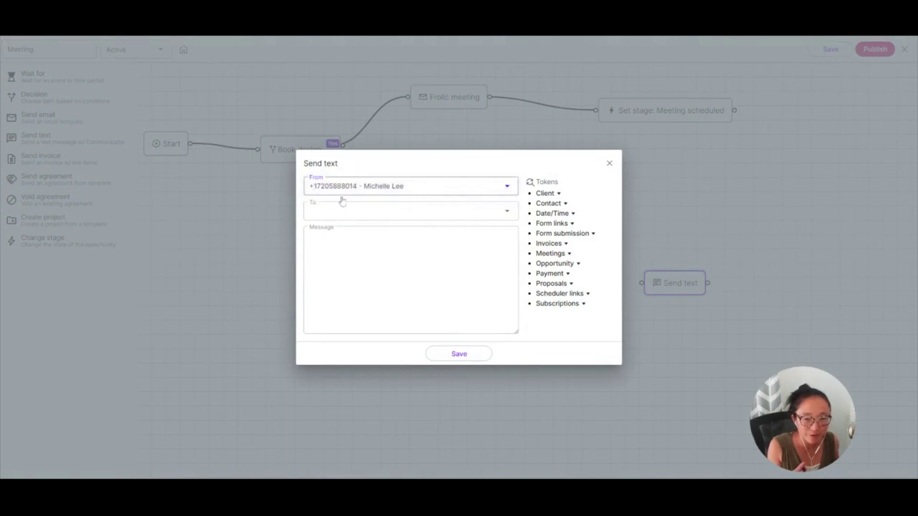
left_click(352, 216)
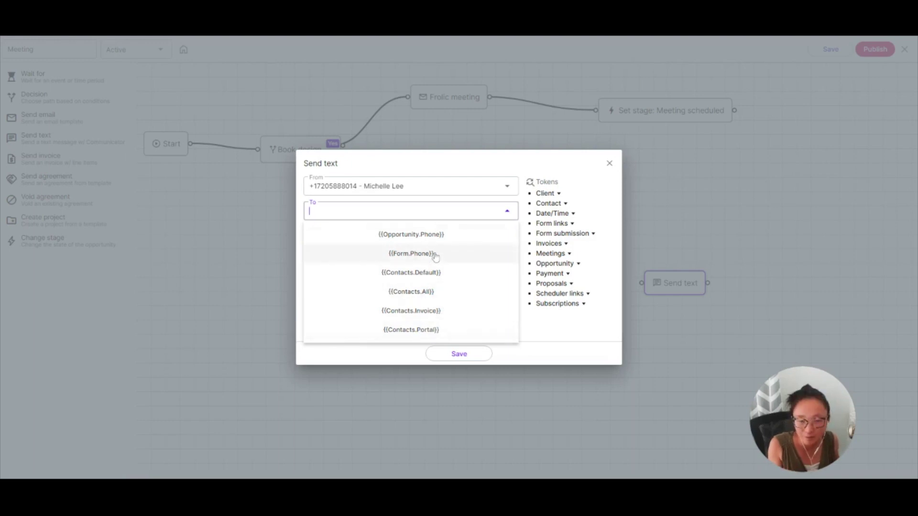
left_click(487, 167)
left_click(609, 163)
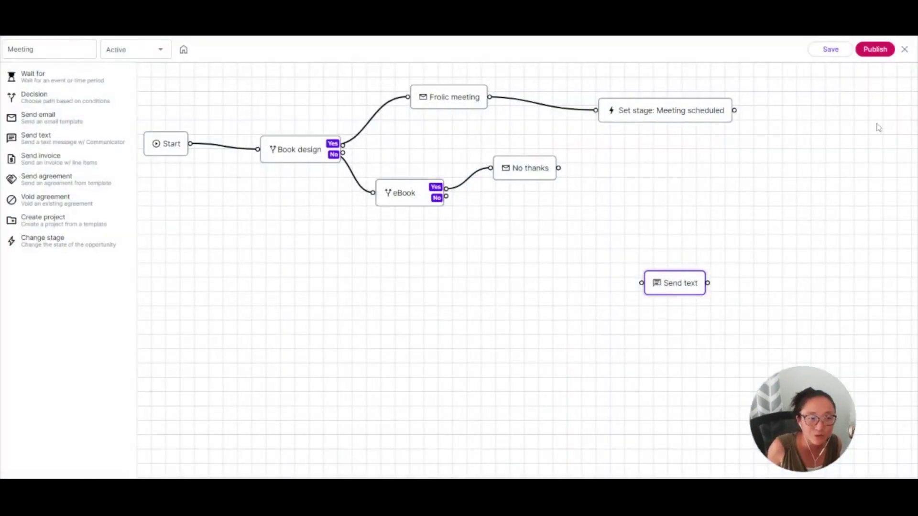
Close the flow editor and return to Communicator's Requests & tickets list.
left_click(904, 49)
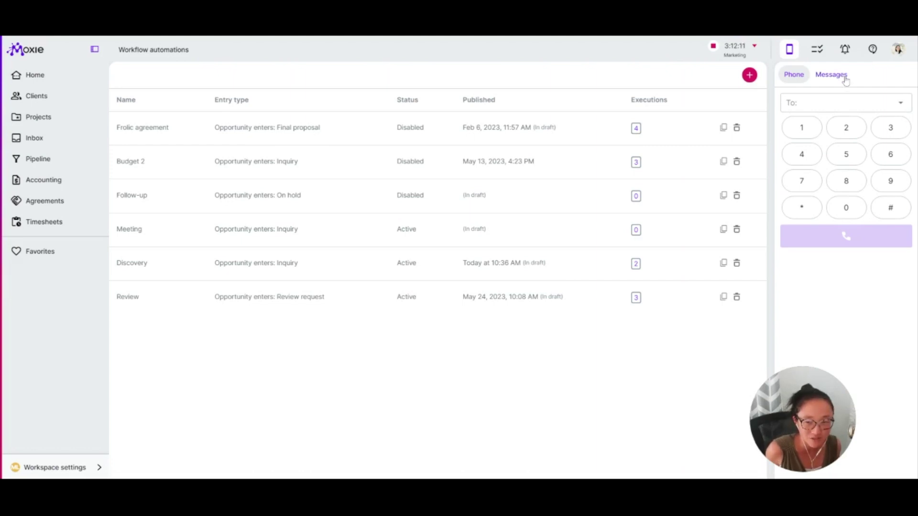
left_click(85, 469)
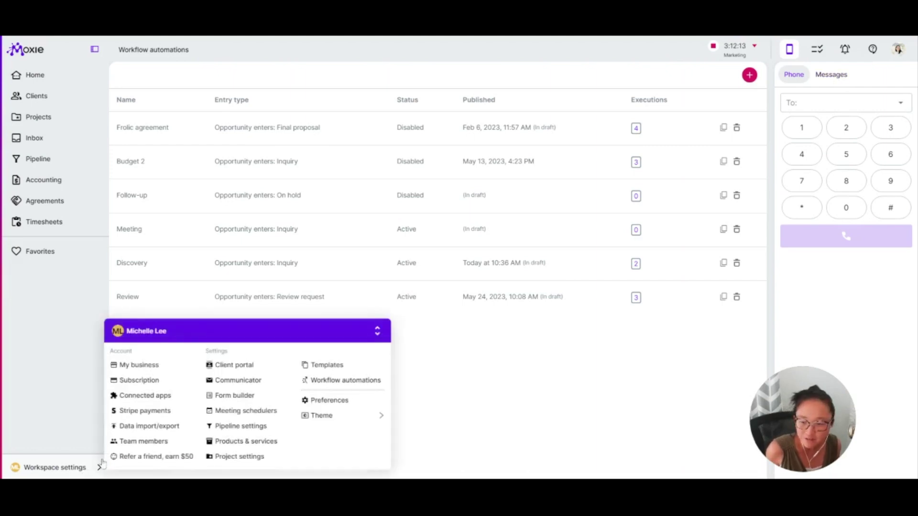
left_click(241, 381)
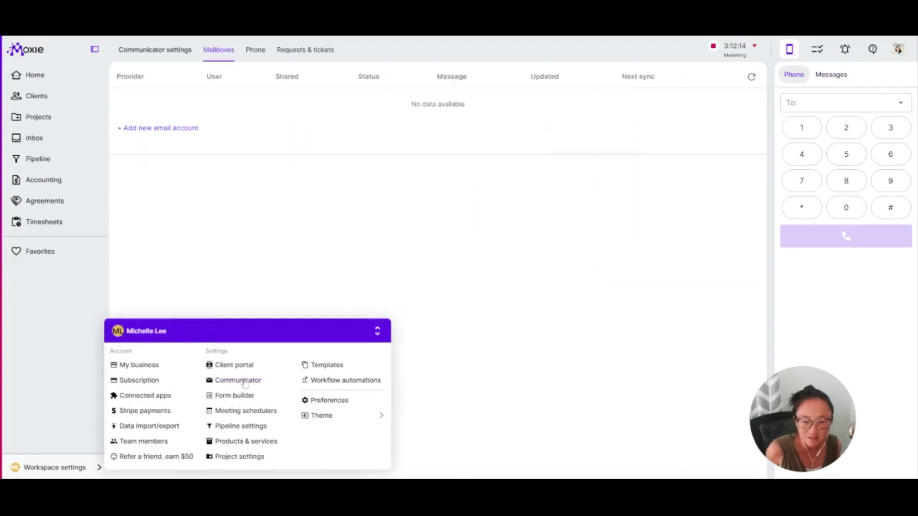
left_click(315, 52)
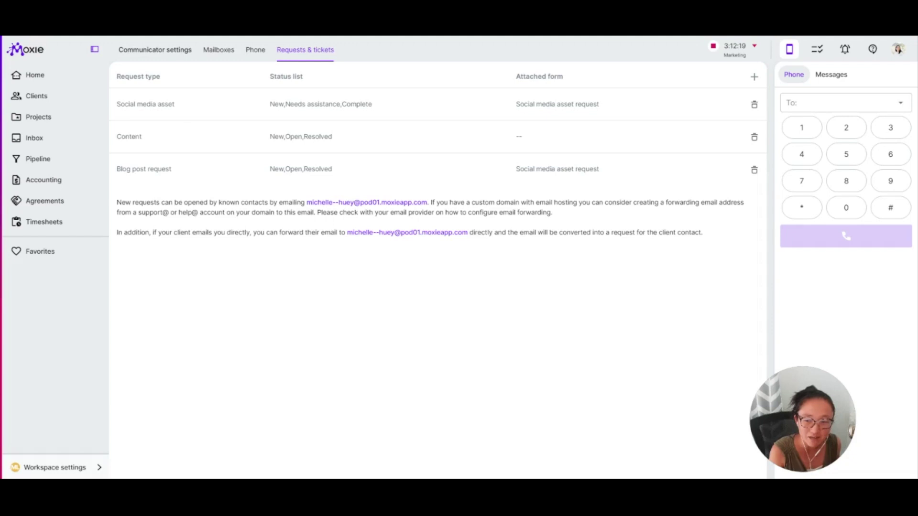
left_click(64, 468)
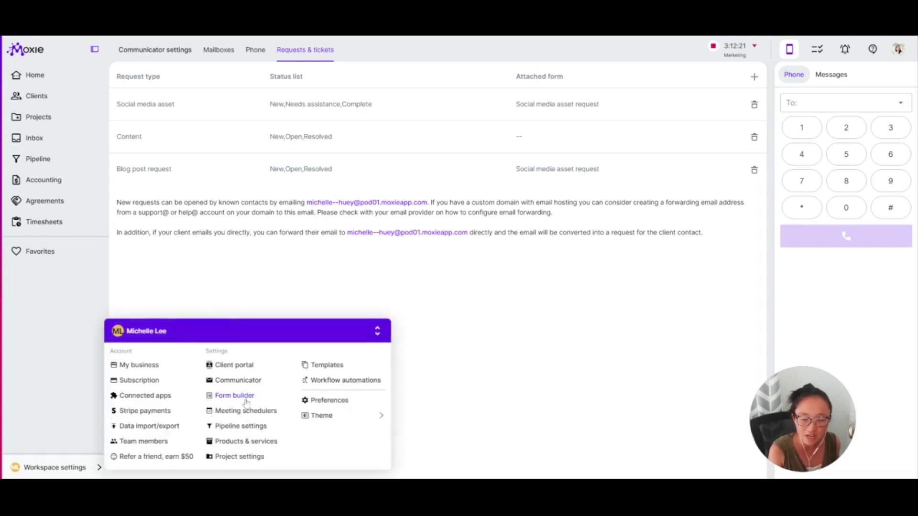
left_click(538, 365)
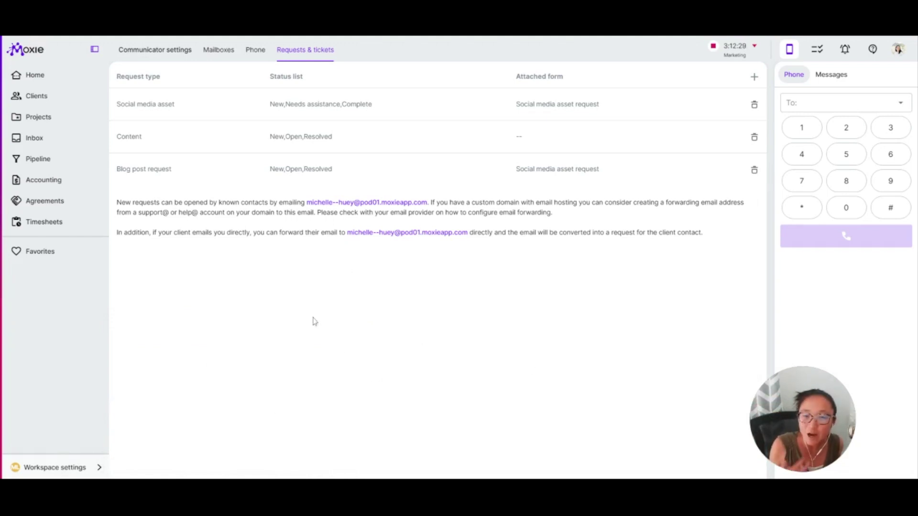
left_click(324, 102)
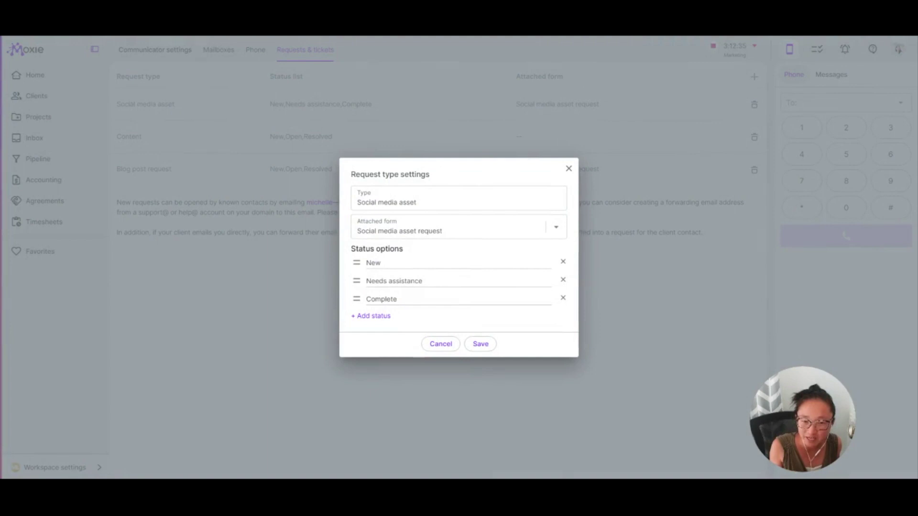
left_click(554, 229)
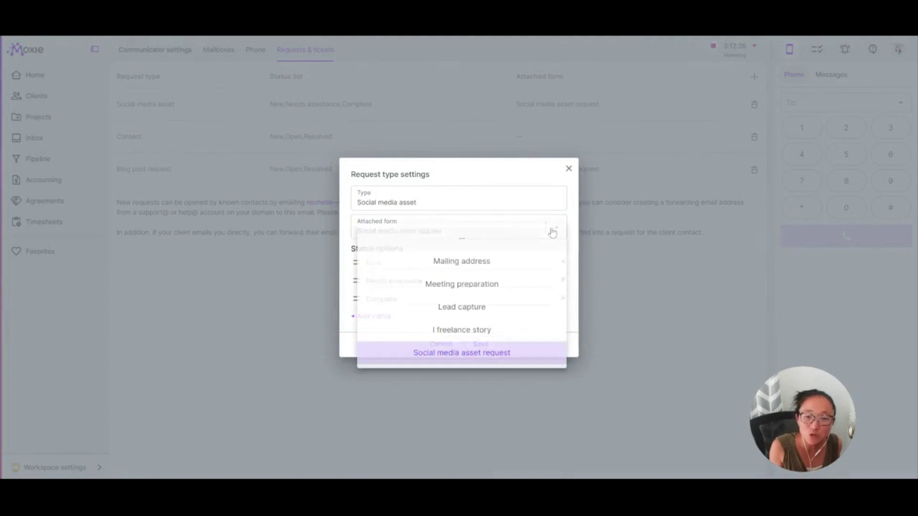
left_click(447, 173)
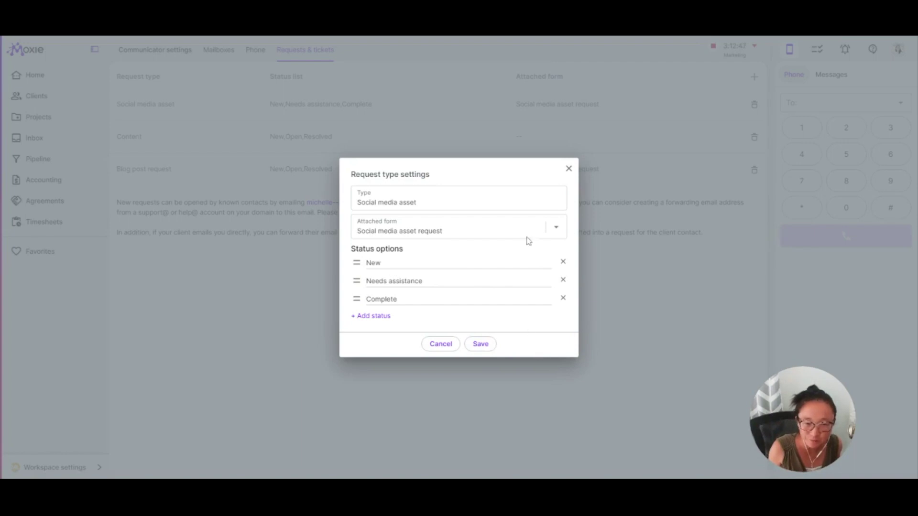
left_click(568, 168)
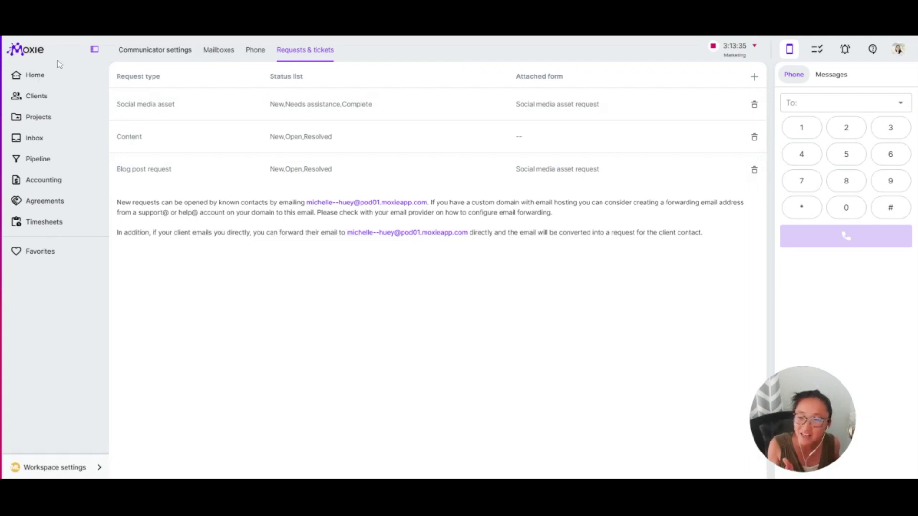
Return to the Home dashboard's Focus view with today's work and schedule.
left_click(34, 77)
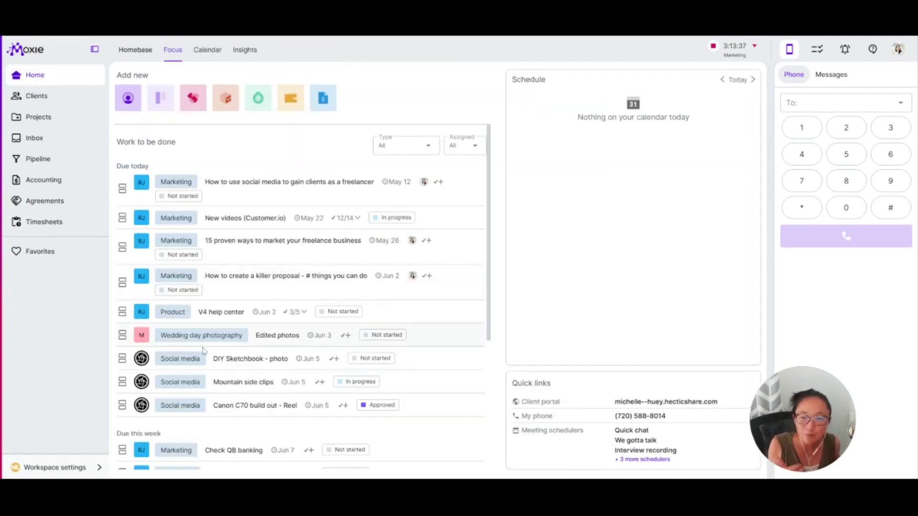